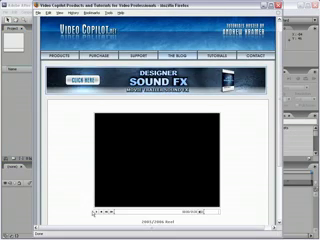
Play the Video Copilot tutorial preview video in Firefox
left_click(97, 213)
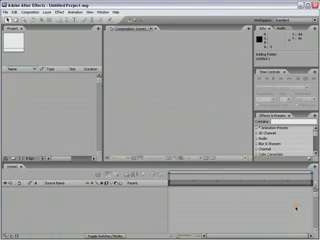
Switch to the empty untitled After Effects project
left_click(68, 108)
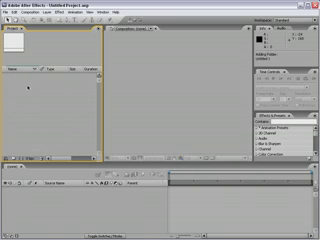
Open the Import File window and try selecting the JPEG, then fall.mov
left_click(5, 12)
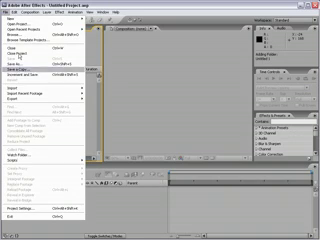
mouse_move(40, 115)
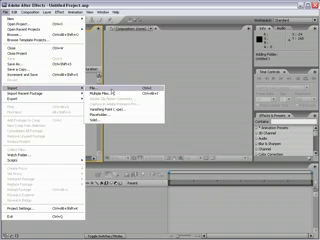
left_click(97, 77)
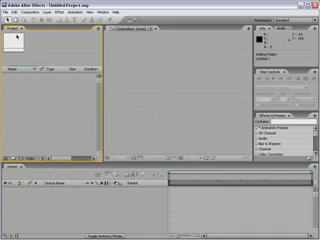
double_click(13, 90)
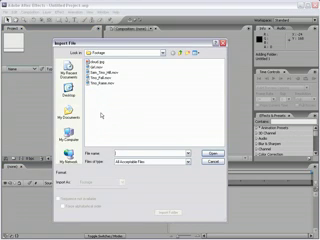
left_click(99, 62)
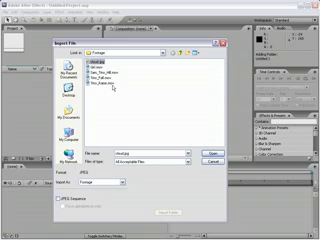
left_click(94, 67)
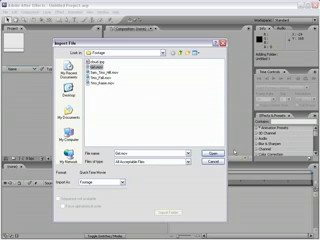
Experiment with selecting all five footage files and individual clips
left_click(113, 108)
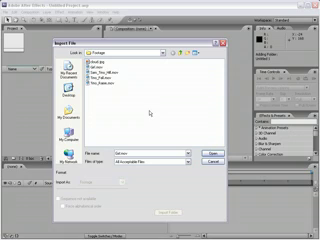
left_click_drag(150, 113, 90, 62)
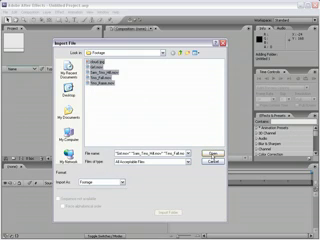
left_click(103, 92)
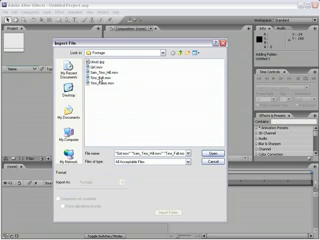
left_click(97, 67)
left_click(98, 77, "ctrl")
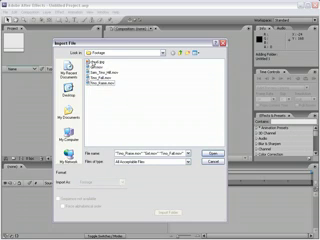
left_click(97, 45)
left_click(100, 83, "shift")
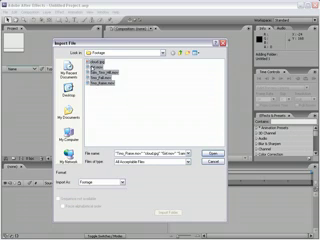
Try selecting the three Tino clips, then pick the Footage folder in AE_TRAINING
left_click_drag(120, 69, 121, 96)
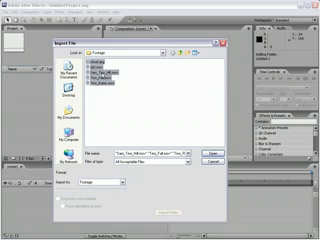
left_click(97, 61, "ctrl")
left_click(97, 67, "ctrl")
left_click(110, 72, "ctrl")
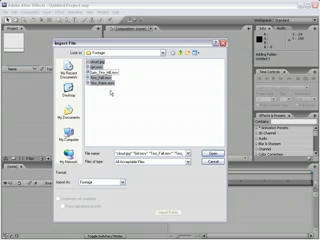
left_click(111, 92)
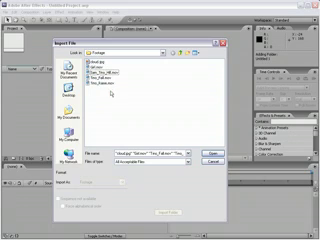
left_click(181, 52)
left_click(99, 67)
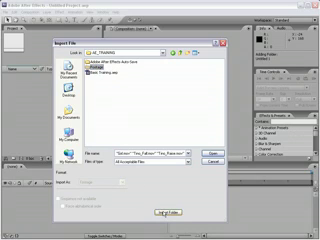
Import the Footage folder, expand it, and create a new folder named Images
left_click(164, 212)
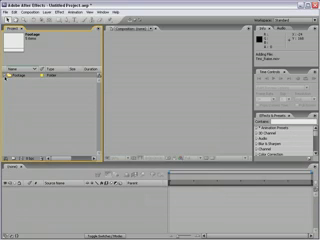
left_click(7, 76)
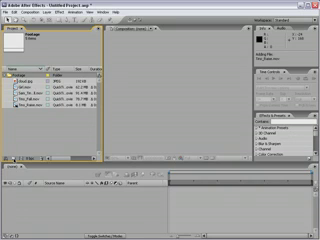
left_click(14, 186)
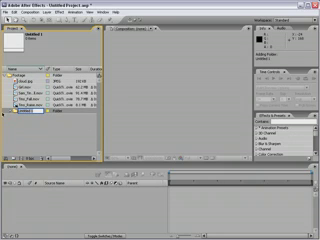
type("Images")
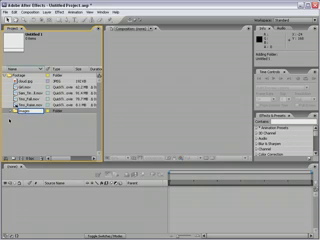
key("Return")
Move the Images folder to the project's top level and put the JPEG inside it
left_click(16, 95)
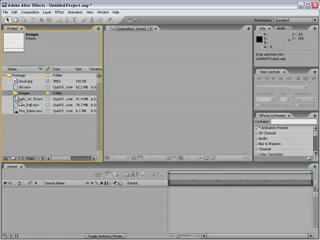
left_click_drag(16, 95, 12, 130)
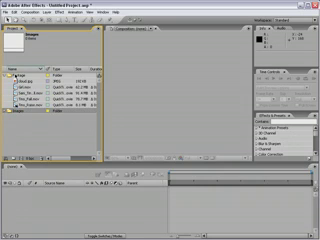
left_click(24, 82)
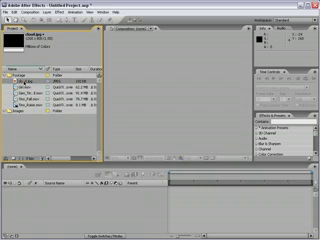
left_click_drag(24, 82, 20, 111)
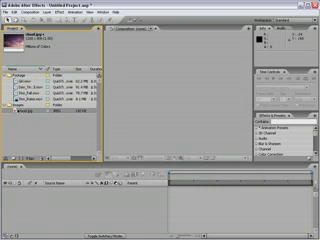
left_click(28, 130)
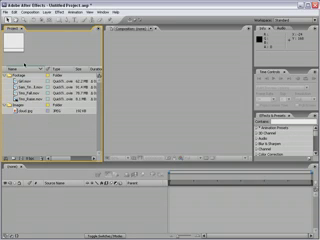
Rename the first footage clip to 'Fall Video'
left_click(22, 81)
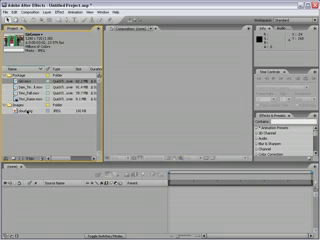
key("Return")
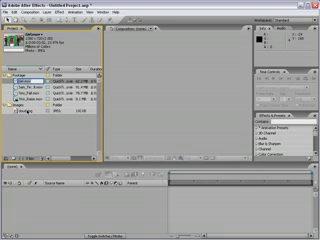
type("Fall 1")
type("ideo")
key("Return")
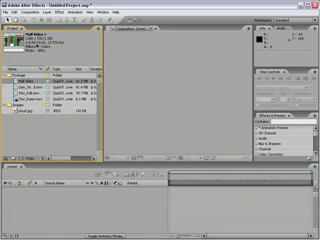
Interpret Fall Video at a conformed 24 fps with fields off, reviewing pixel aspect and color
right_click(14, 80)
mouse_move(45, 98)
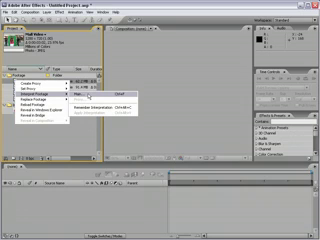
left_click(105, 94)
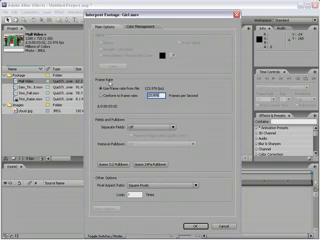
left_click(103, 96)
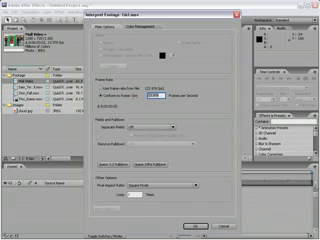
type("24")
left_click(148, 127)
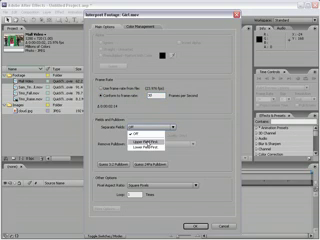
left_click(148, 133)
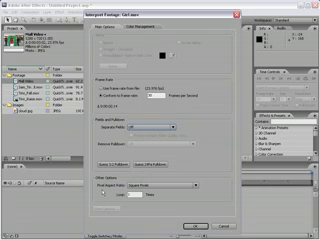
left_click(155, 213)
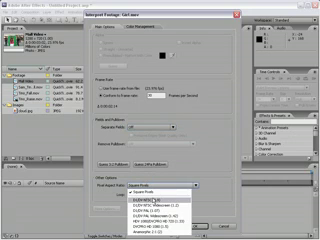
left_click(146, 27)
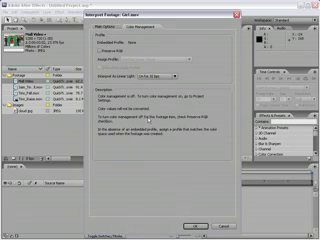
left_click(196, 226)
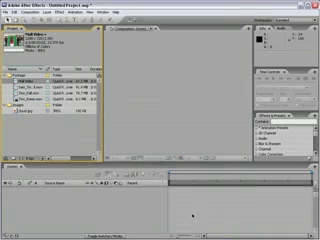
Bring up Fall Video's footage commands, including Reveal in Windows Explorer
right_click(19, 81)
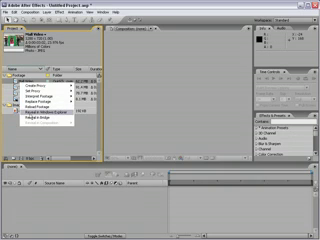
Reveal Fall Video's source file in Windows Explorer and reposition the folder window
left_click(108, 114)
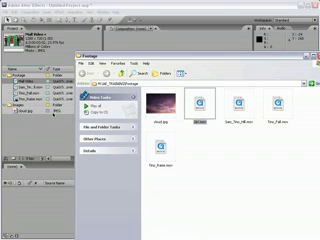
left_click_drag(133, 57, 95, 37)
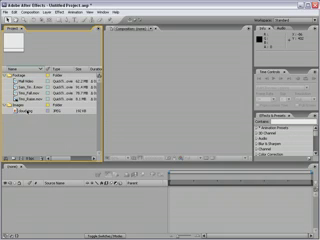
Create new composition Comp 1 with the NTSC DV preset and begin editing its duration
left_click(36, 12)
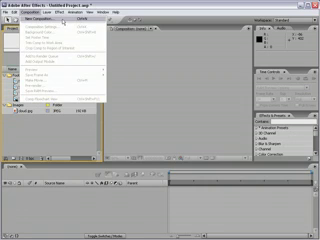
left_click(62, 19)
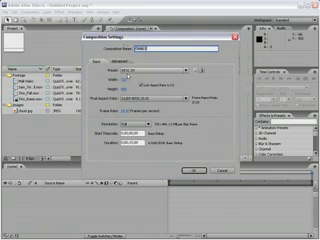
left_click(130, 72)
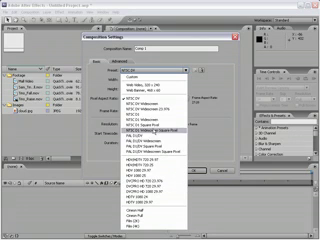
left_click(130, 73)
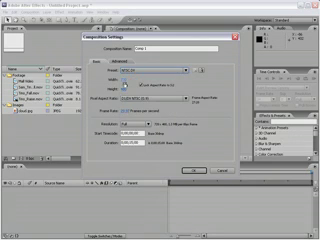
left_click(120, 62)
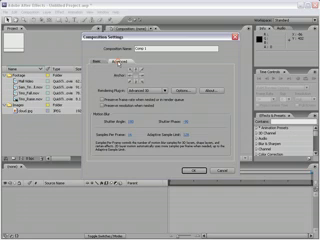
left_click(98, 62)
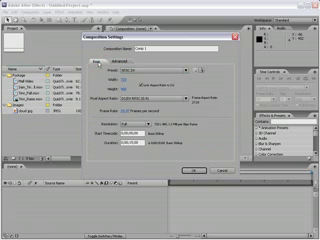
left_click(133, 72)
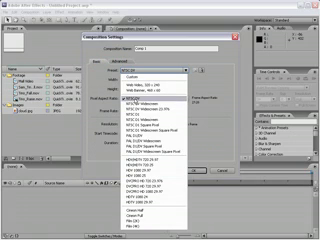
left_click(140, 99)
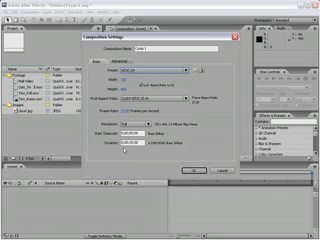
left_click(133, 142)
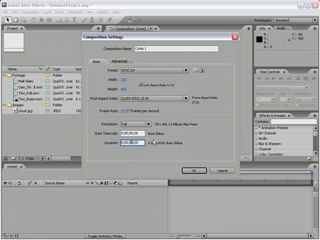
type("3000")
left_click(194, 170)
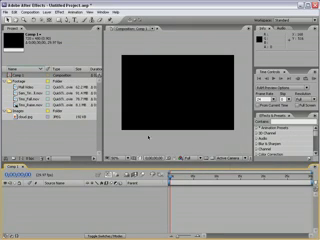
left_click(157, 142)
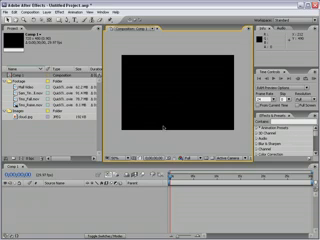
left_click(183, 196)
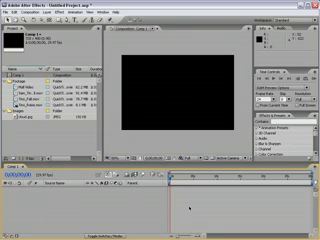
left_click(47, 139)
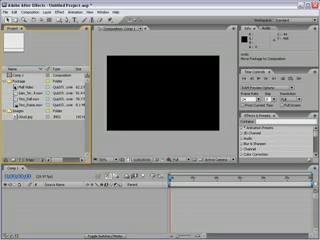
Drop Wall Video into Comp 1, undo that placement, and place it again filling the frame
mouse_move(28, 87)
left_mouse_down()
mouse_move(110, 88)
mouse_move(166, 95)
mouse_move(166, 98)
left_mouse_up()
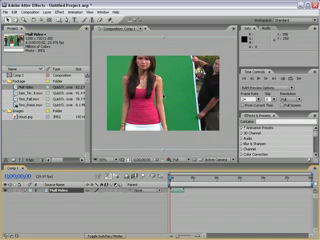
key("ctrl+z")
mouse_move(28, 87)
left_mouse_down()
mouse_move(170, 122)
mouse_move(172, 196)
left_mouse_up()
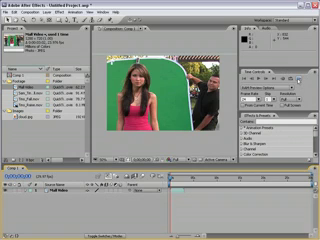
Play Comp 1's green-screen clip from the Time Controls panel to preview it
left_click(299, 78)
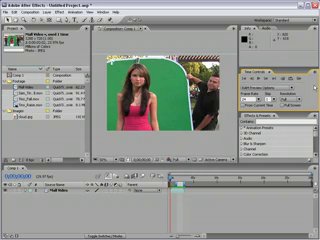
Set the preview frame rate to 24 fps and choose a frame-skip value
left_click(252, 99)
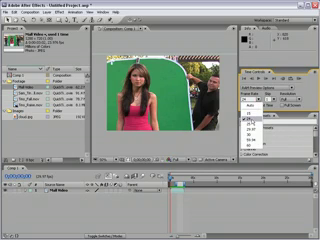
left_click(250, 116)
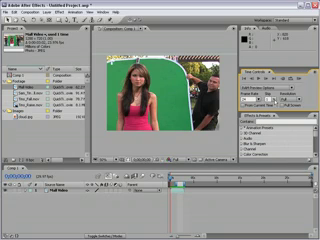
left_click(267, 99)
left_click(268, 110)
Preview at Quarter resolution, then set preview resolution back to Auto
left_click(290, 99)
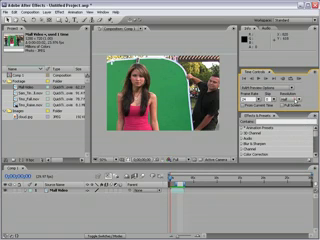
left_click(292, 129)
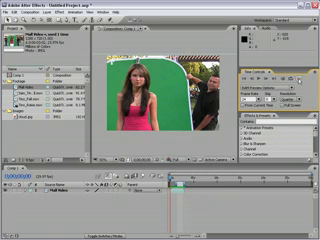
left_click(268, 78)
left_click(291, 98)
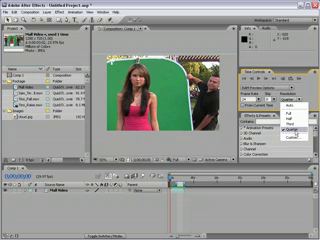
left_click(290, 106)
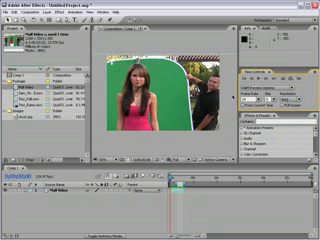
left_click(185, 158)
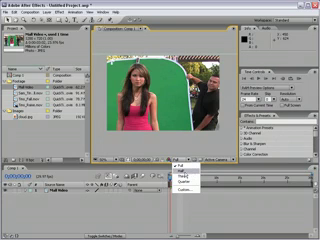
Display Comp 1 at Third resolution in the viewer and run a brief preview
left_click(186, 176)
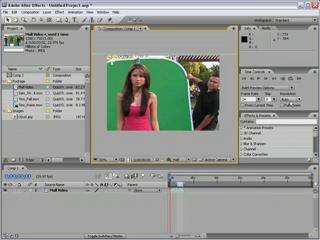
left_click(270, 80)
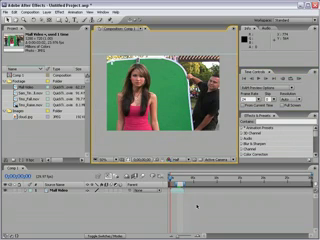
left_click(103, 158)
left_click(113, 218)
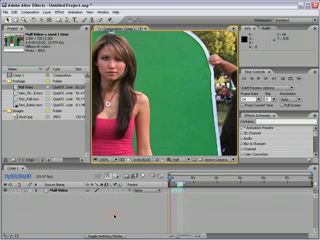
left_click(103, 158)
left_click(110, 211)
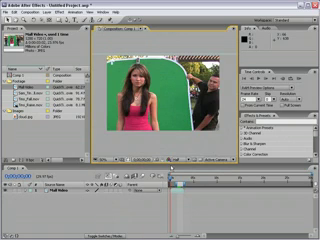
key("comma")
key("comma")
key("period")
key("period")
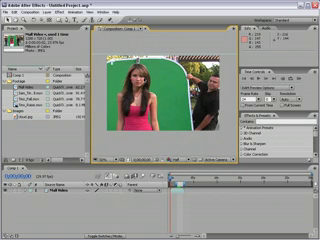
key("period")
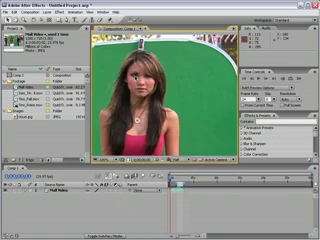
key("period")
key("period")
key("period")
key("comma")
key("comma")
key("comma")
key("comma")
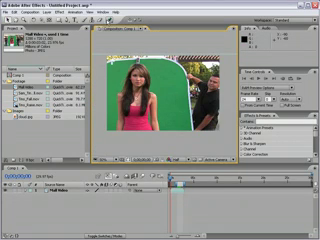
left_click(293, 18)
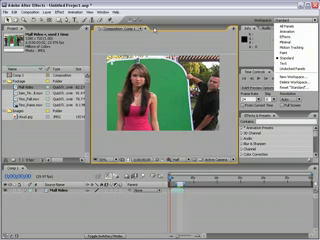
key("Escape")
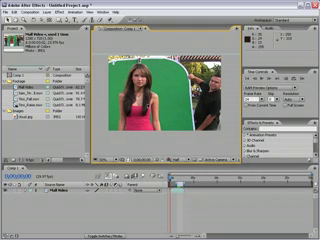
key("grave")
key("grave")
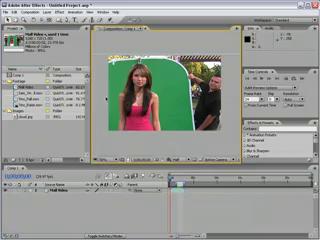
key("grave")
key("grave")
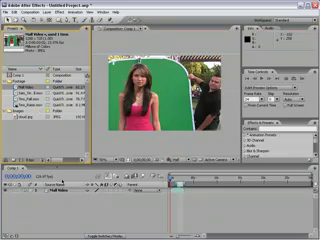
key("grave")
key("grave")
key("grave")
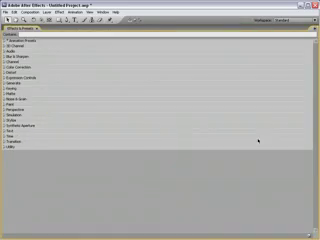
key("grave")
Toggle the maximized Composition panel with the grave key and pan across the green-screen footage
key("grave")
scroll(154, 120, "up", 3)
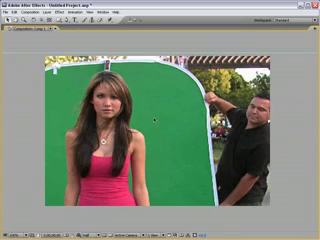
key("grave")
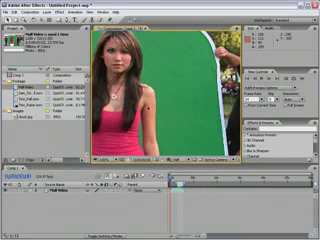
scroll(160, 95, "down", 3)
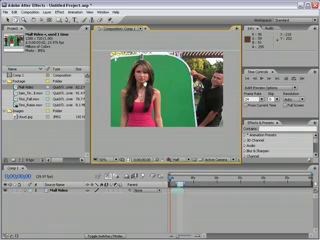
scroll(160, 110, "up", 2)
mouse_move(175, 120)
left_mouse_down()
mouse_move(180, 88)
mouse_move(152, 96)
mouse_move(220, 84)
mouse_move(165, 84)
left_mouse_up()
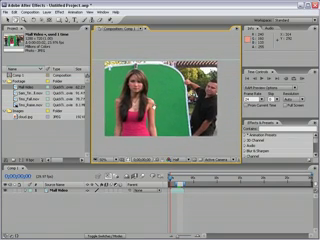
scroll(157, 100, "up", 5)
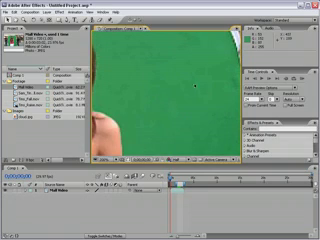
scroll(229, 40, "down", 2)
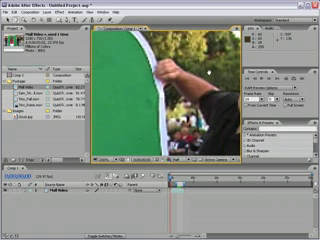
scroll(229, 40, "down", 2)
scroll(229, 40, "down", 1)
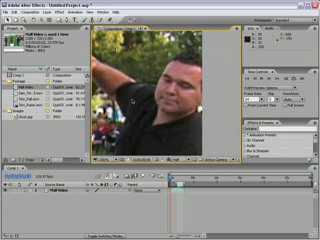
scroll(197, 104, "down", 2)
scroll(145, 105, "down", 1)
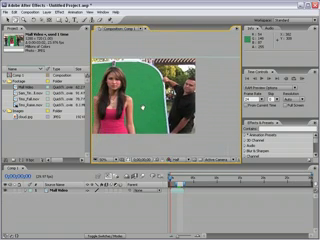
scroll(145, 107, "down", 1)
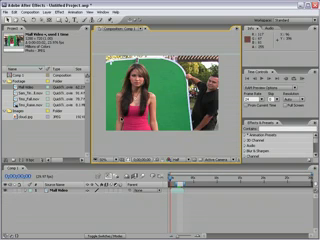
Change Comp 1's duration to 0;00;10;00 in Composition Settings
left_click(58, 13)
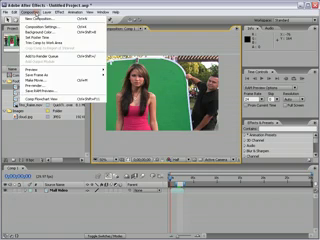
left_click(58, 26)
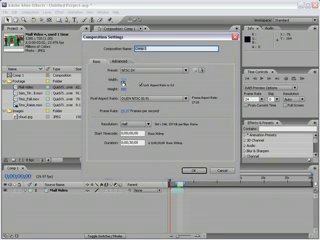
left_click(128, 170)
type("1000")
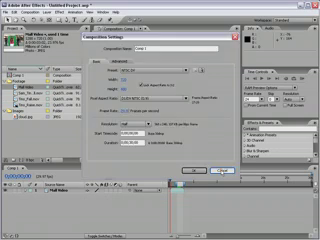
key("Return")
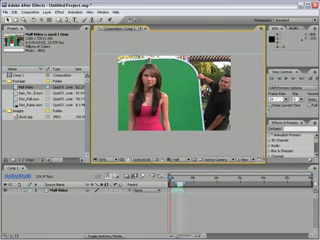
Widen the Composition panel and set Fast Previews to Adaptive Resolution
left_click_drag(246, 120, 297, 120)
left_click(269, 158)
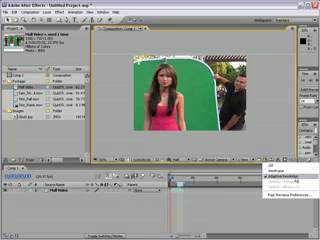
left_click(285, 177)
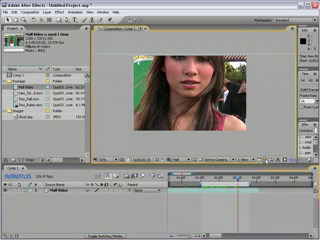
left_click(263, 158)
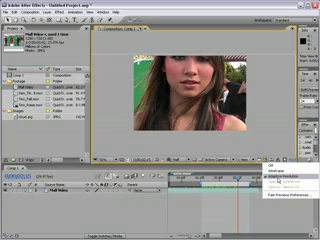
left_click(270, 177)
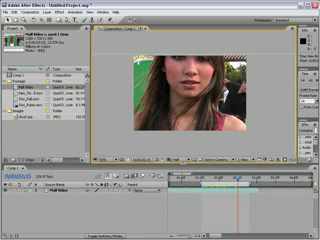
Play the preview, try Quarter resolution, then set the viewer resolution to Half
left_click(176, 158)
left_click(180, 164)
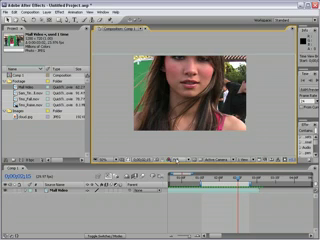
key("space")
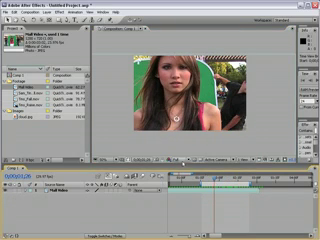
left_click(177, 159)
left_click(184, 183)
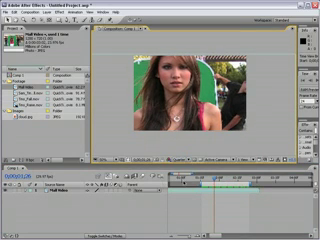
left_click(178, 159)
left_click(182, 171)
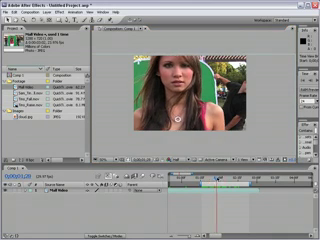
left_click(268, 159)
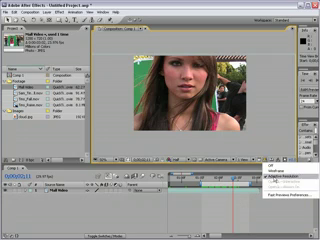
Trim Comp 1 to its work area, then play and stop the shortened comp
left_click(251, 219)
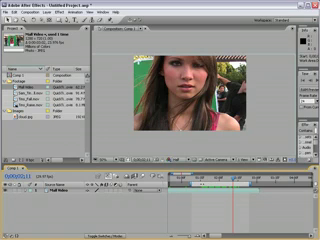
right_click(200, 184)
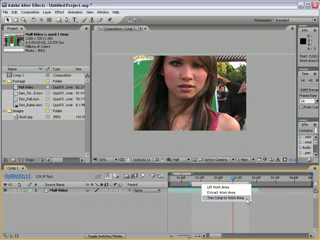
left_click(224, 198)
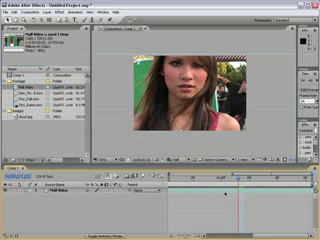
key("space")
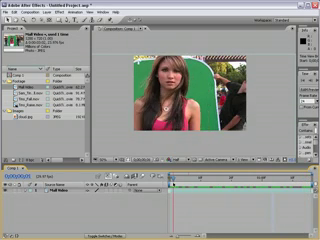
key("space")
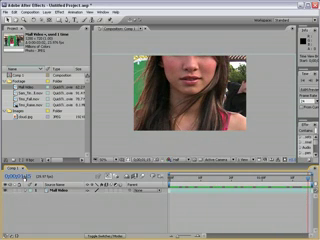